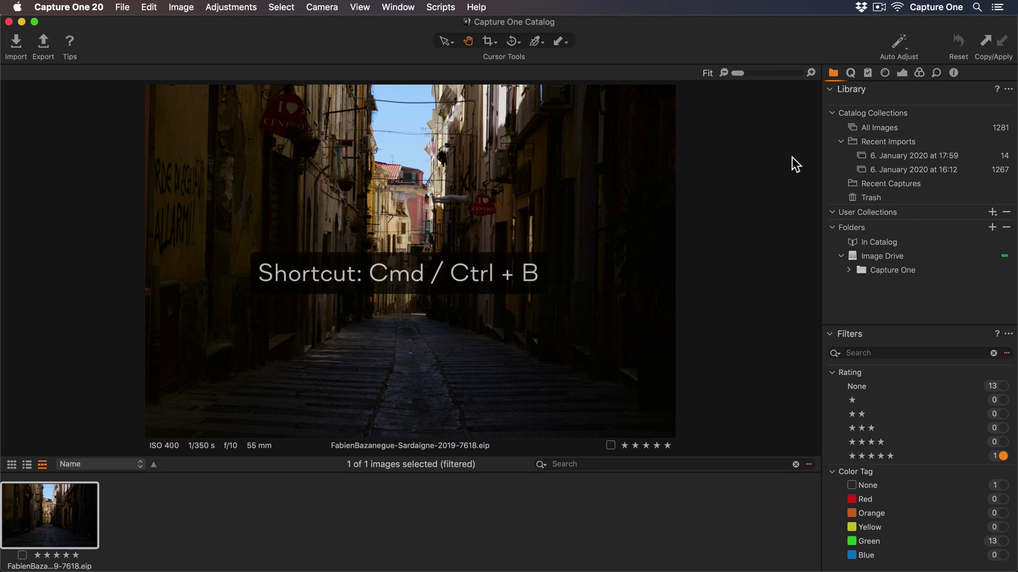
Hide the image browser and set the photo's Exposure to 1,61, Brightness to 11 and Contrast to 10
{"action": "key", "text": "super+b"}
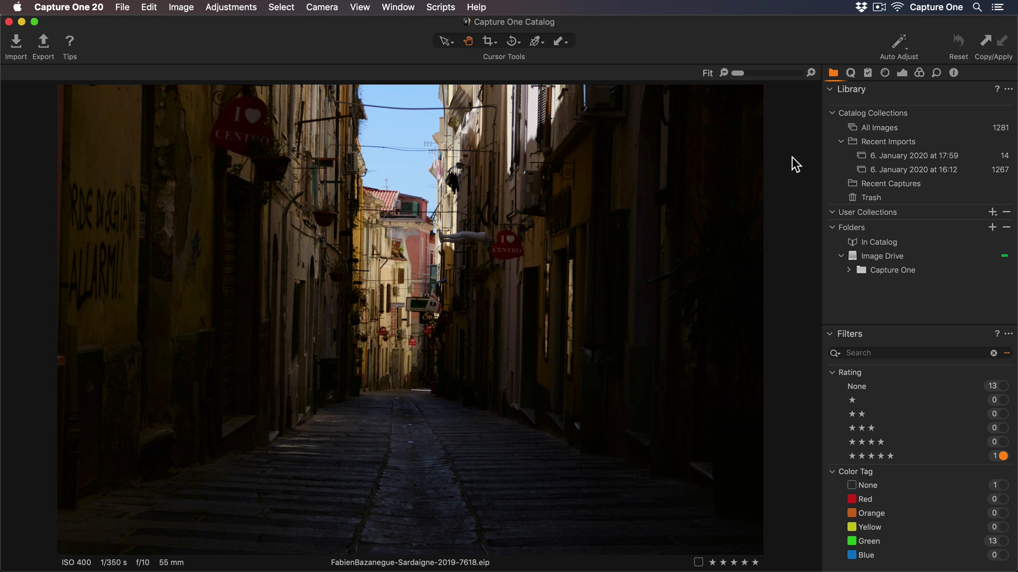
{"action": "left_click", "coordinate": [850, 72]}
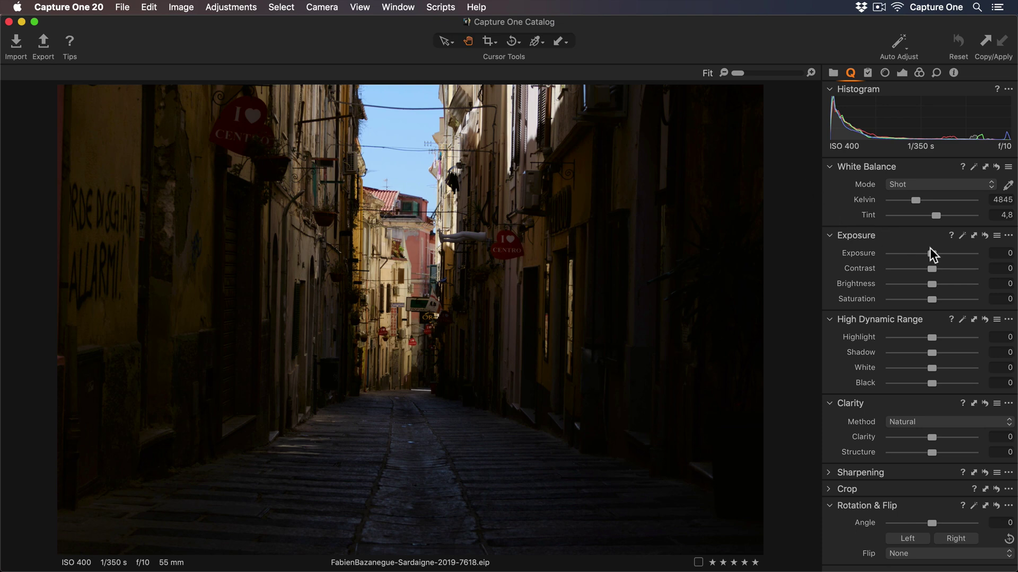
{"action": "left_click_drag", "start_coordinate": [932, 254], "coordinate": [948, 250]}
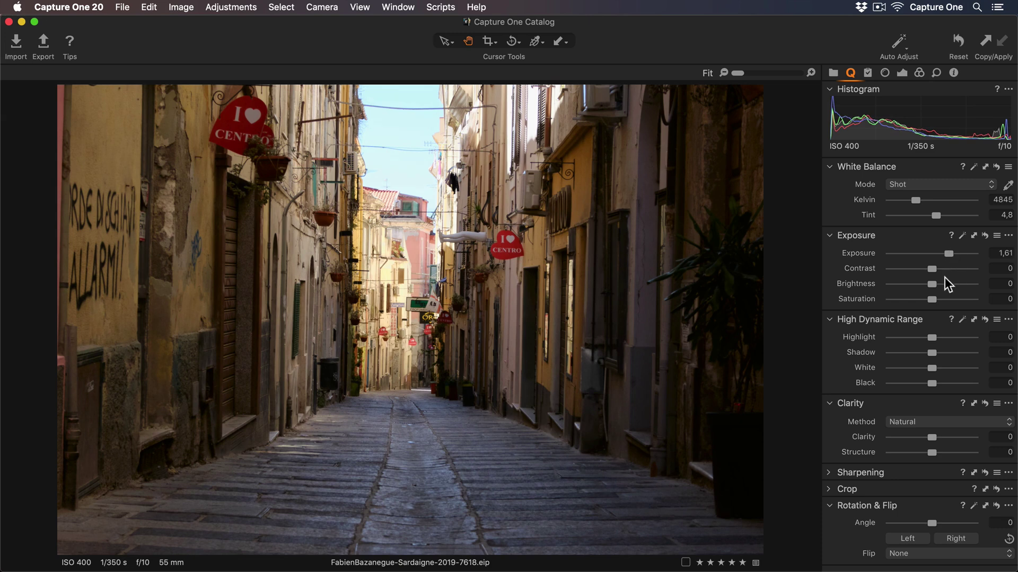
{"action": "left_click_drag", "start_coordinate": [932, 285], "coordinate": [941, 283]}
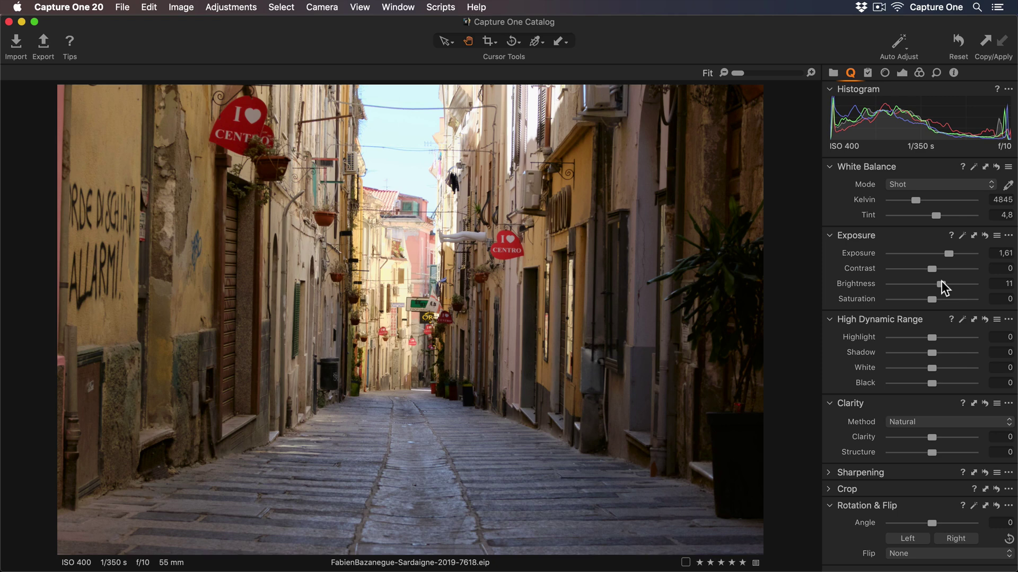
{"action": "left_click_drag", "start_coordinate": [932, 268], "coordinate": [941, 273]}
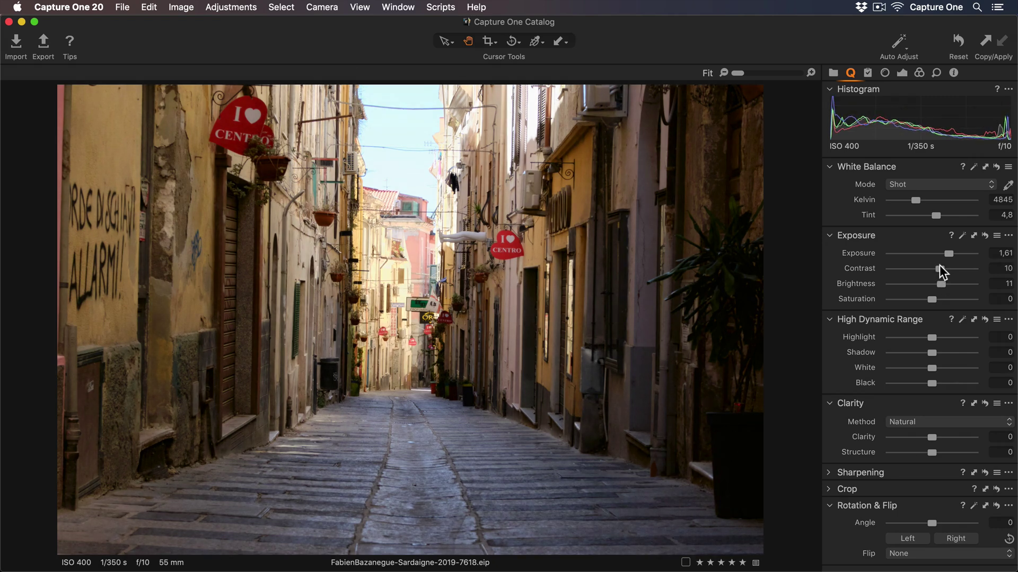
Set the High Dynamic Range Highlight to -56, Shadow to 17 and Black to -22, and raise Clarity to 19
{"action": "left_click_drag", "start_coordinate": [931, 338], "coordinate": [923, 383]}
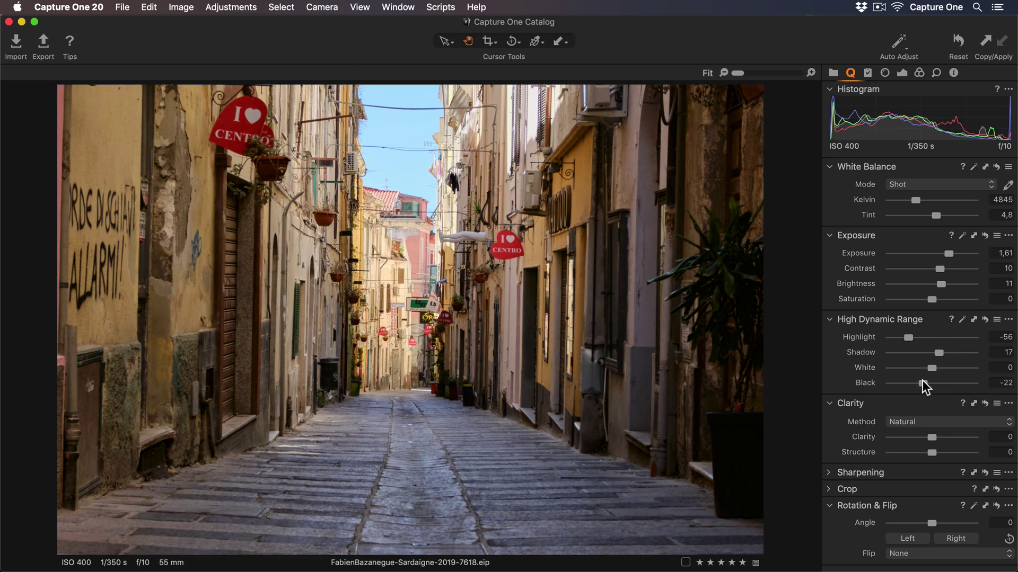
{"action": "left_click_drag", "start_coordinate": [930, 436], "coordinate": [938, 436]}
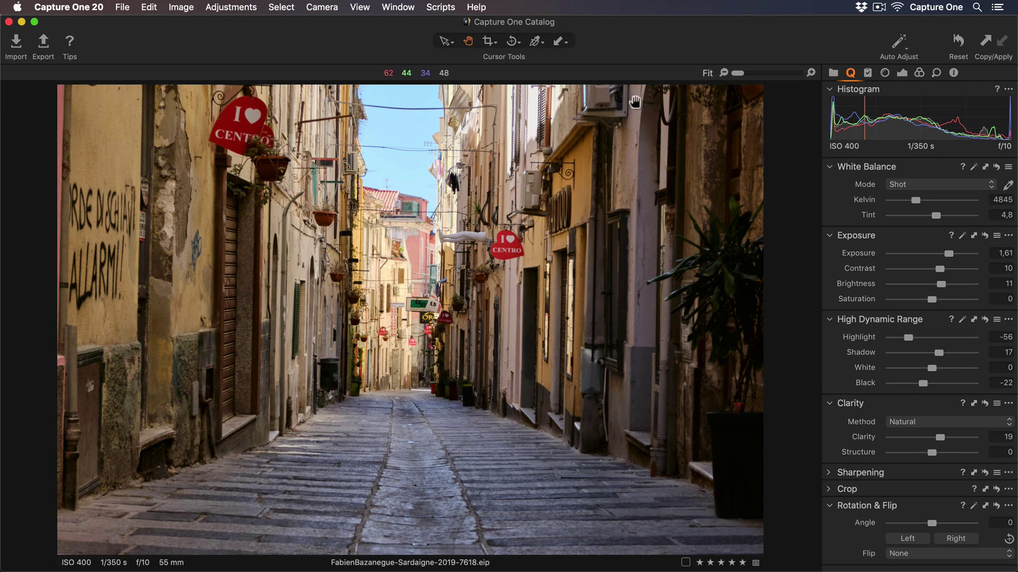
Crop the photo at a 2x3 aspect ratio to about 18,06 by 12,04 in, trimming the edges of the street scene
{"action": "left_click", "coordinate": [489, 42]}
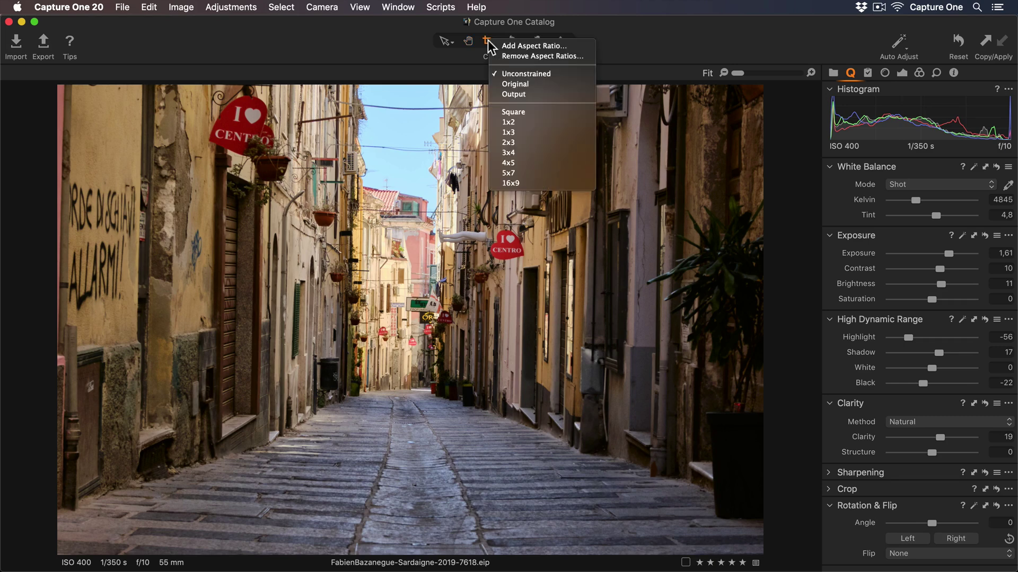
{"action": "left_click", "coordinate": [499, 143]}
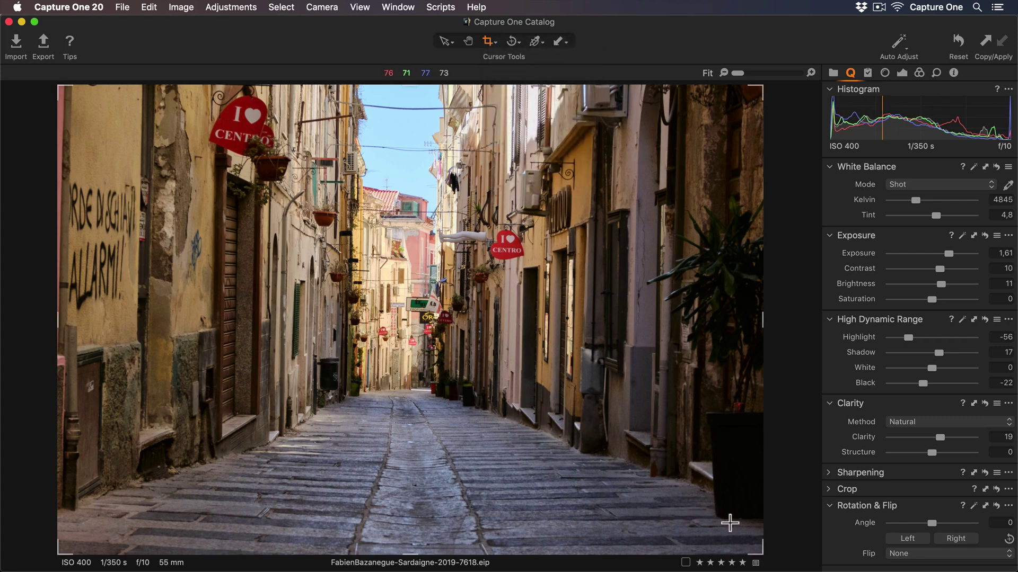
{"action": "left_click_drag", "start_coordinate": [761, 554], "coordinate": [680, 465]}
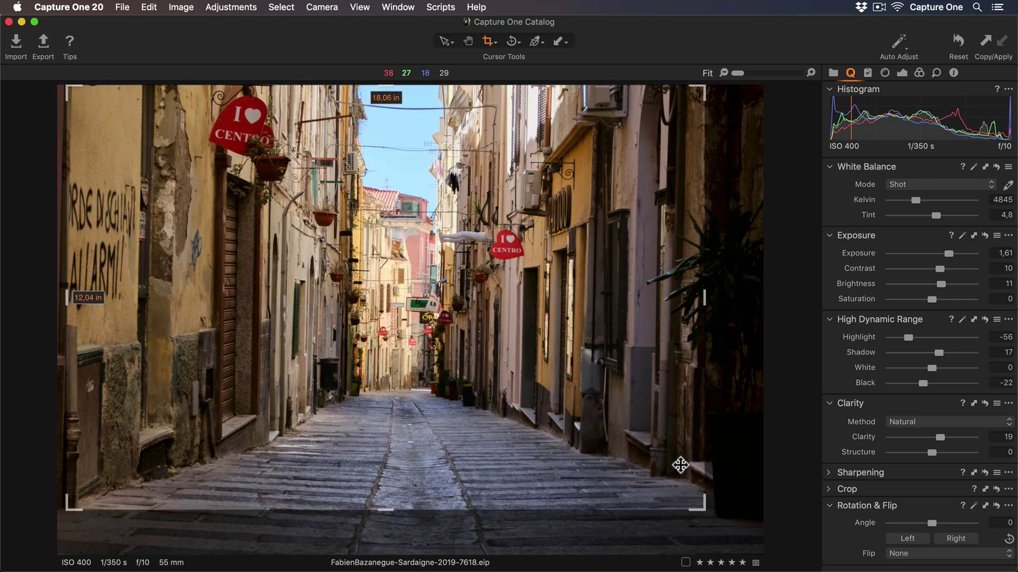
{"action": "key", "text": "h"}
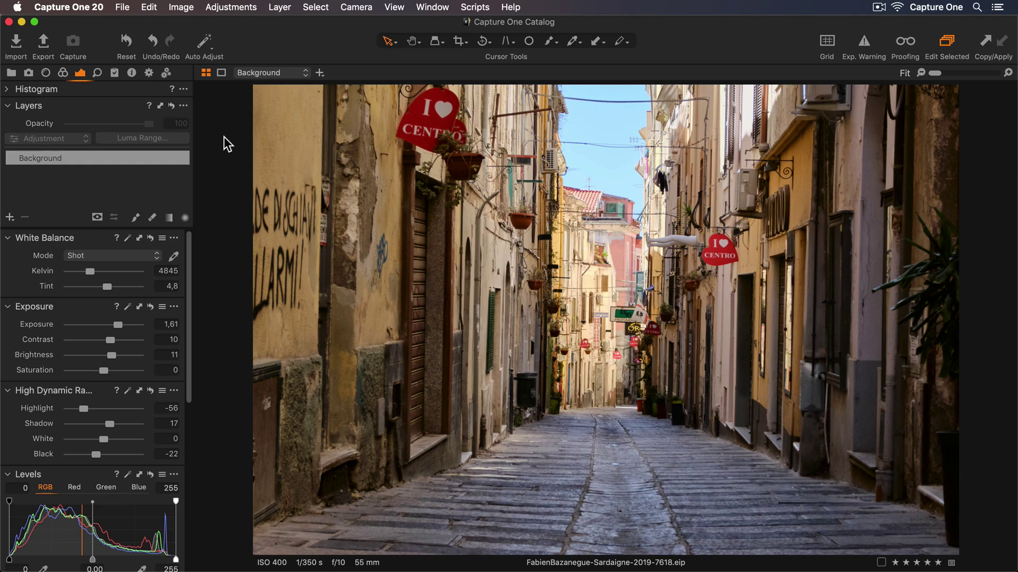
Place a large radial gradient mask around the end of the street, set its Brightness to -24 and widen its outer feathering
{"action": "left_click", "coordinate": [186, 217]}
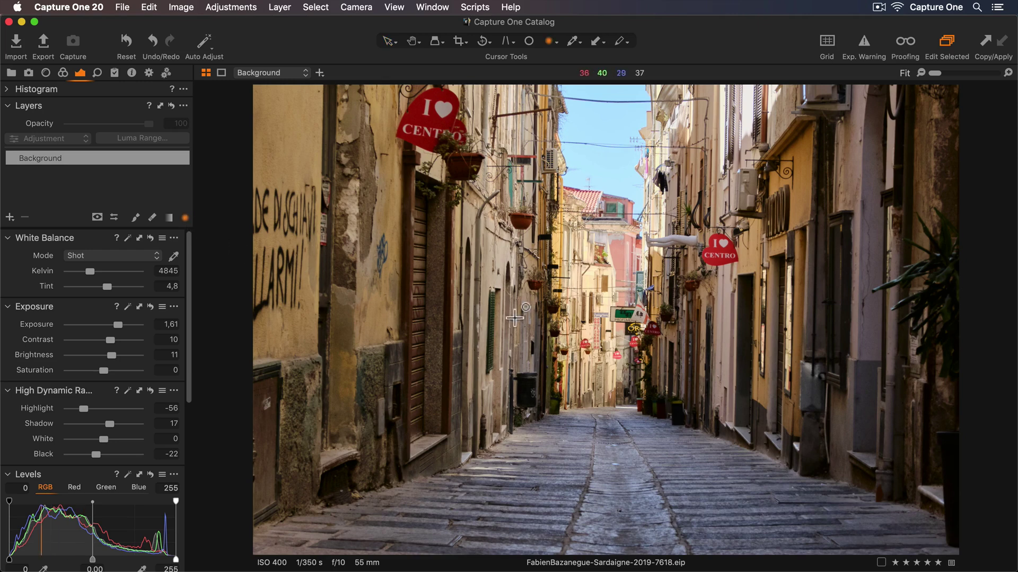
{"action": "left_click_drag", "start_coordinate": [614, 328], "coordinate": [342, 84]}
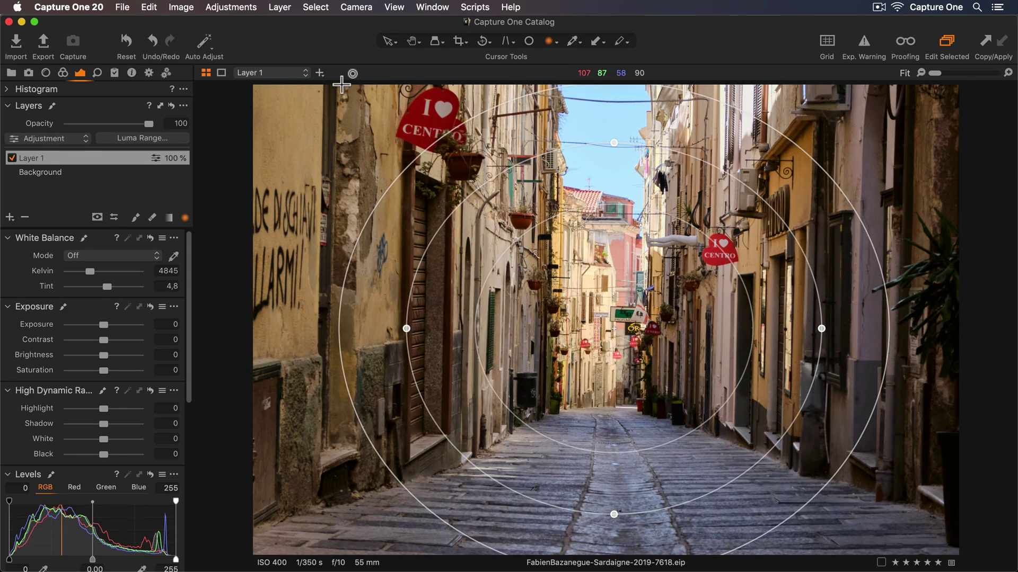
{"action": "left_click_drag", "start_coordinate": [591, 300], "coordinate": [577, 282]}
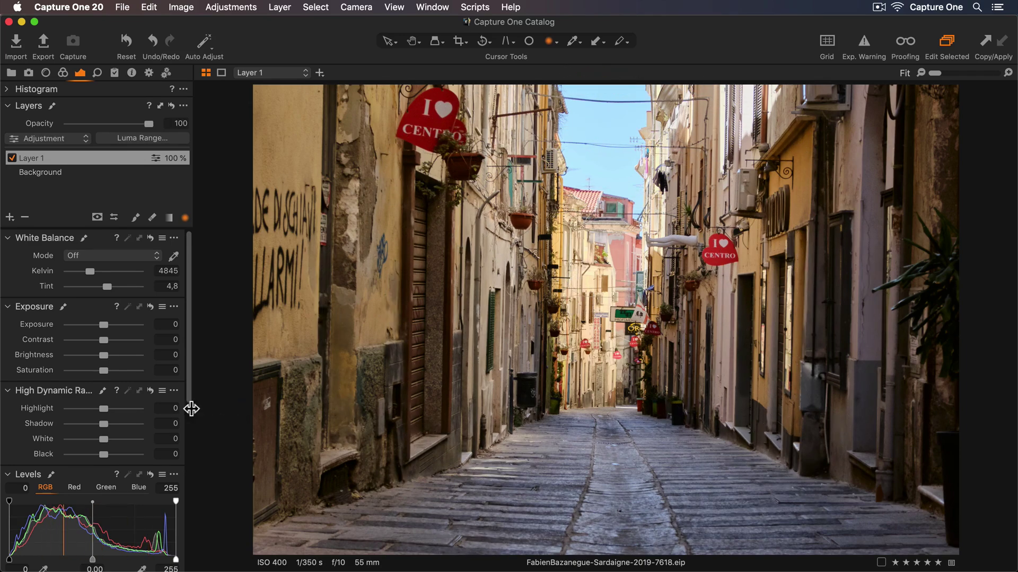
{"action": "left_click_drag", "start_coordinate": [100, 355], "coordinate": [84, 355]}
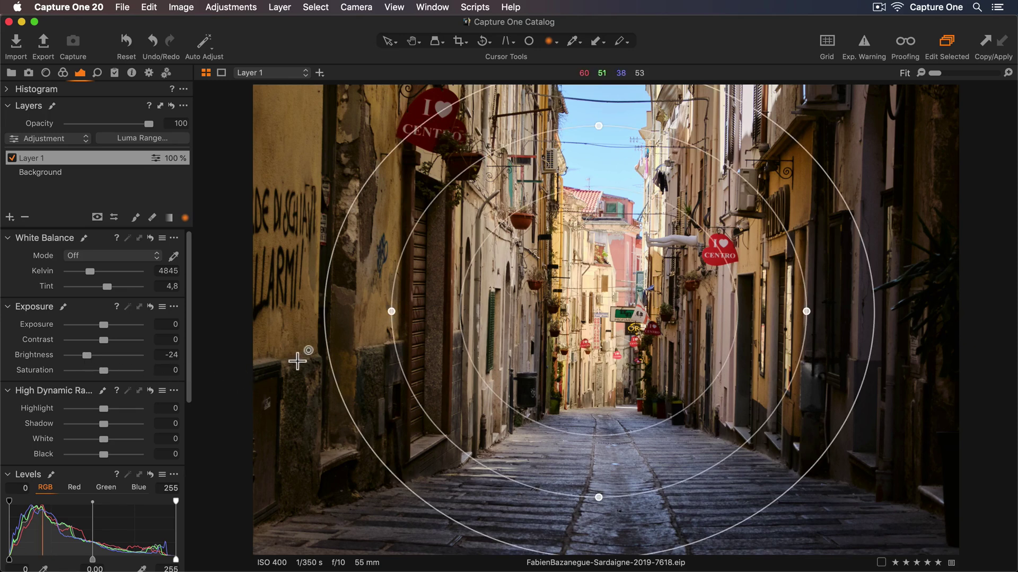
{"action": "left_click_drag", "start_coordinate": [329, 355], "coordinate": [272, 364]}
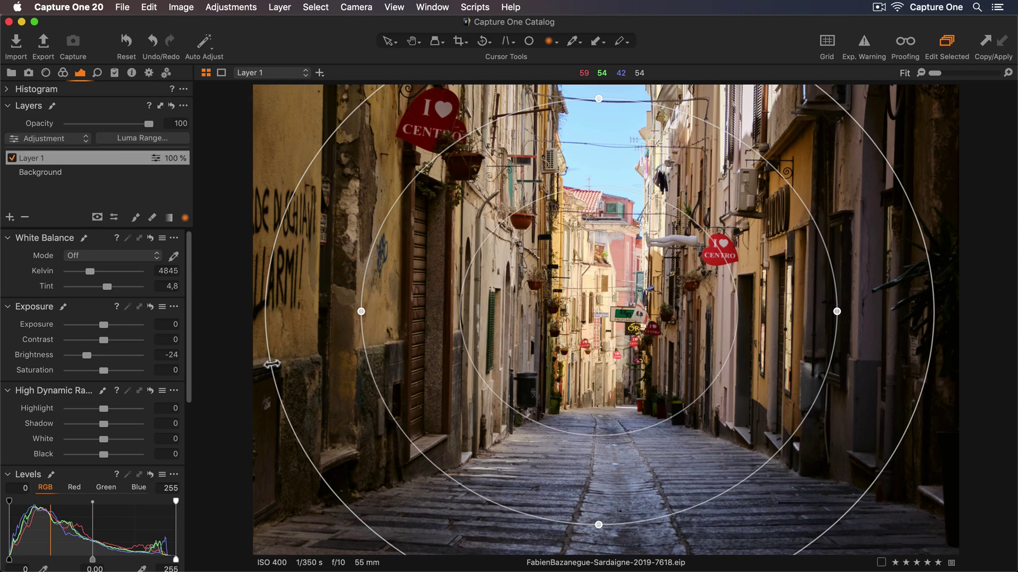
Rename the radial gradient layer as Vignette
{"action": "double_click", "coordinate": [43, 158]}
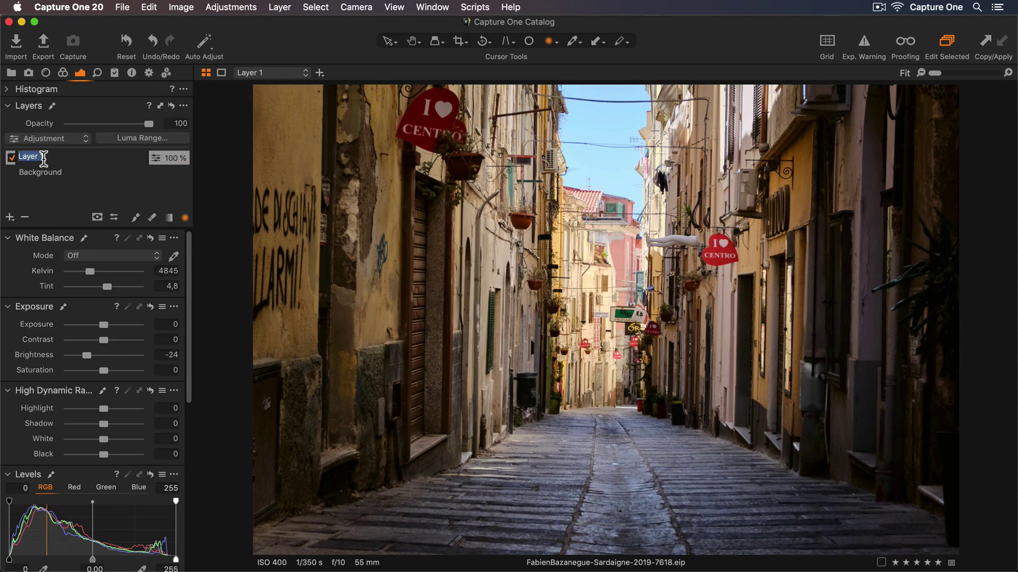
{"action": "type", "text": "Vignette"}
{"action": "key", "text": "Return"}
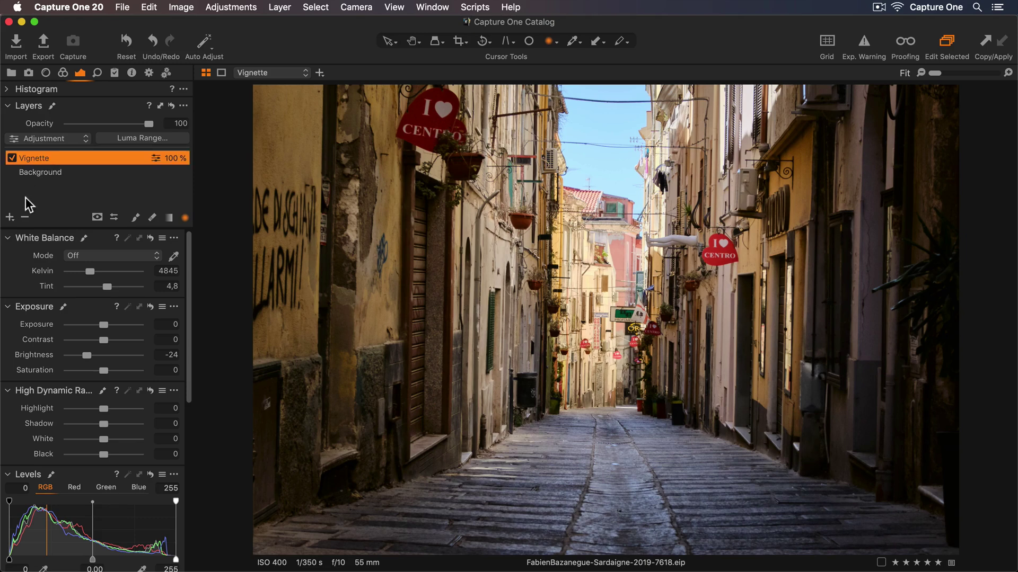
Add a new filled adjustment layer above Vignette and name it Color grade
{"action": "left_click", "coordinate": [9, 218]}
{"action": "left_click", "coordinate": [15, 230]}
{"action": "double_click", "coordinate": [42, 157]}
{"action": "type", "text": "Color grade"}
{"action": "key", "text": "Return"}
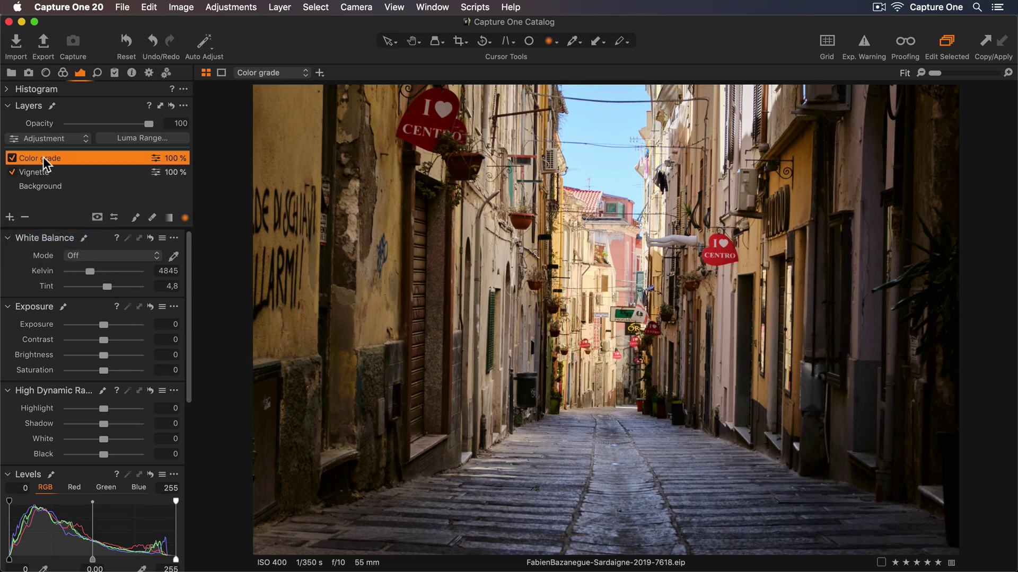
Shift the master Color Balance of the Color grade layer slightly toward warm orange
{"action": "left_click", "coordinate": [63, 74]}
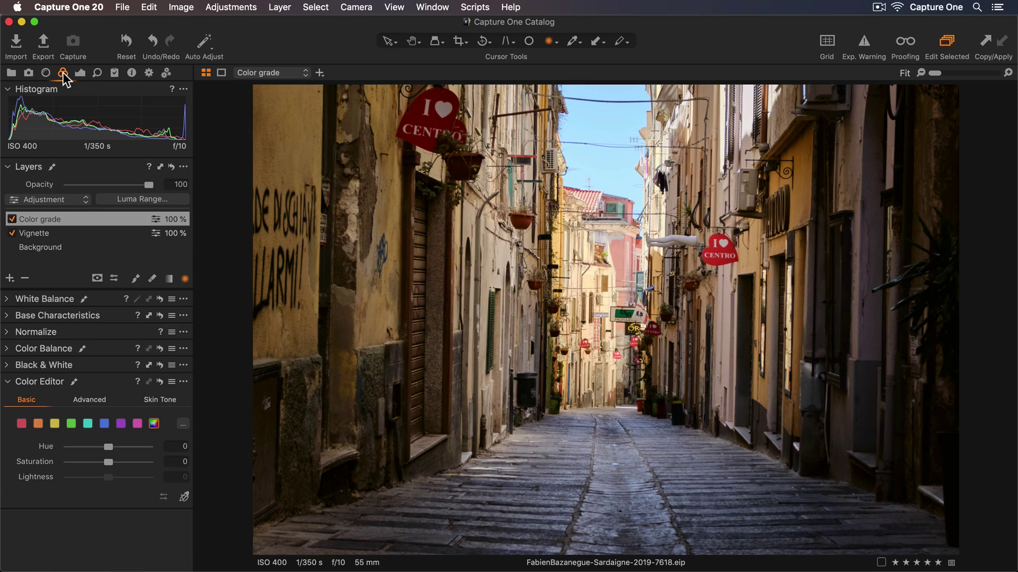
{"action": "left_click", "coordinate": [9, 350]}
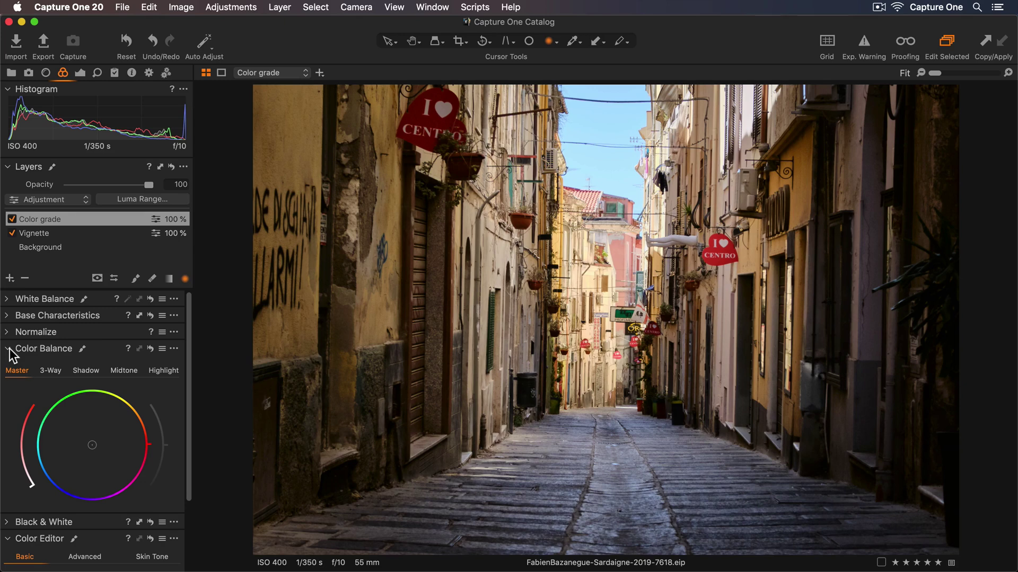
{"action": "left_click_drag", "start_coordinate": [90, 443], "coordinate": [107, 435]}
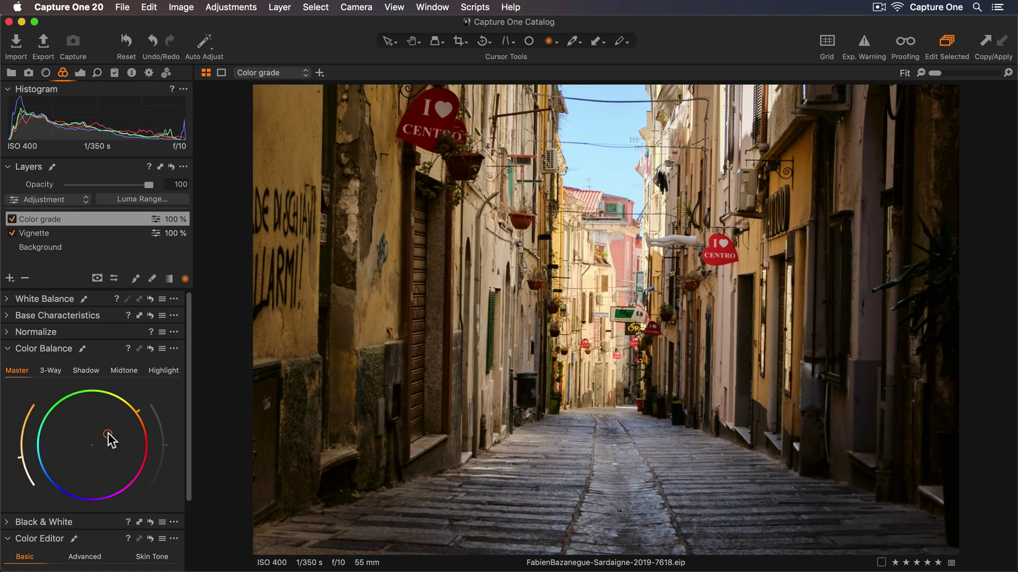
Tint the shadows slightly orange in Color Balance and darken them a little
{"action": "left_click", "coordinate": [92, 373]}
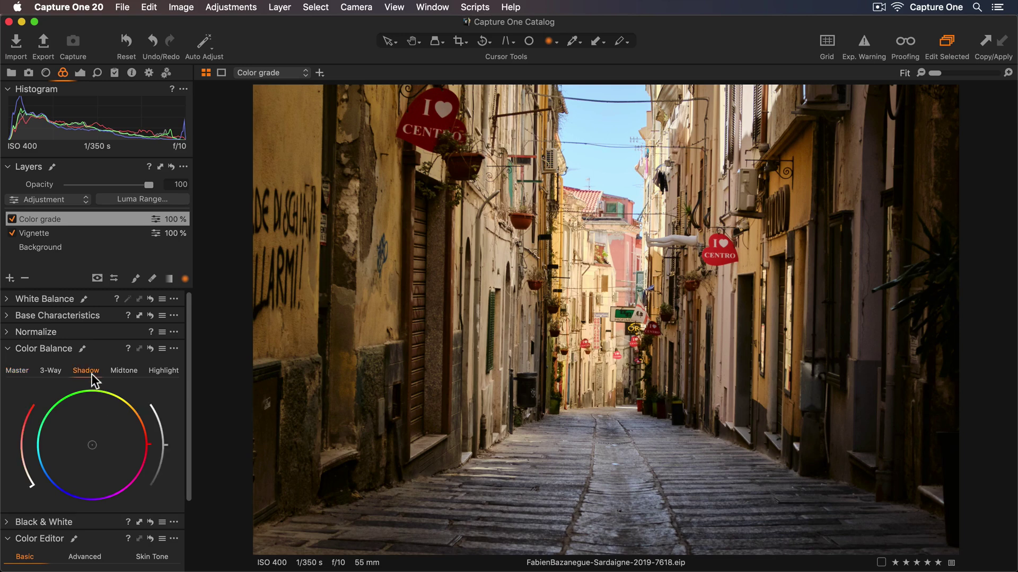
{"action": "left_click_drag", "start_coordinate": [93, 445], "coordinate": [107, 438]}
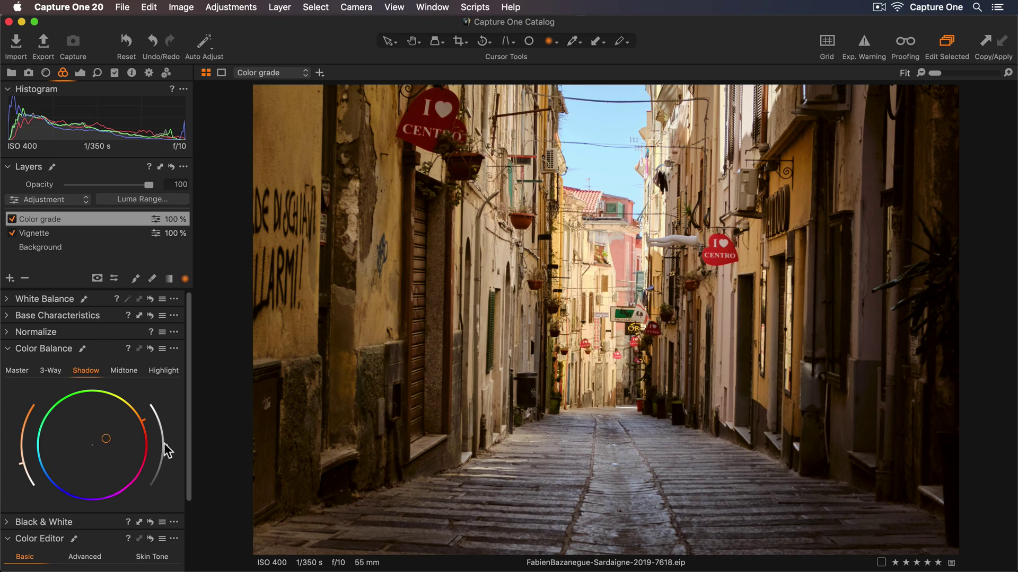
{"action": "left_click_drag", "start_coordinate": [166, 444], "coordinate": [170, 457]}
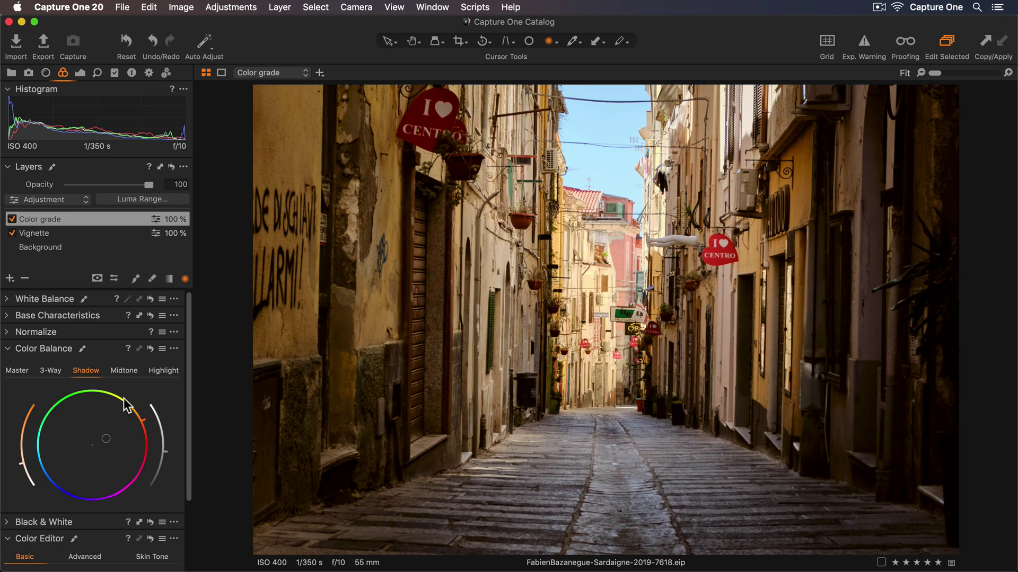
Shift the hue of the blue range to 25,1 in the basic Color Editor
{"action": "left_click", "coordinate": [39, 344]}
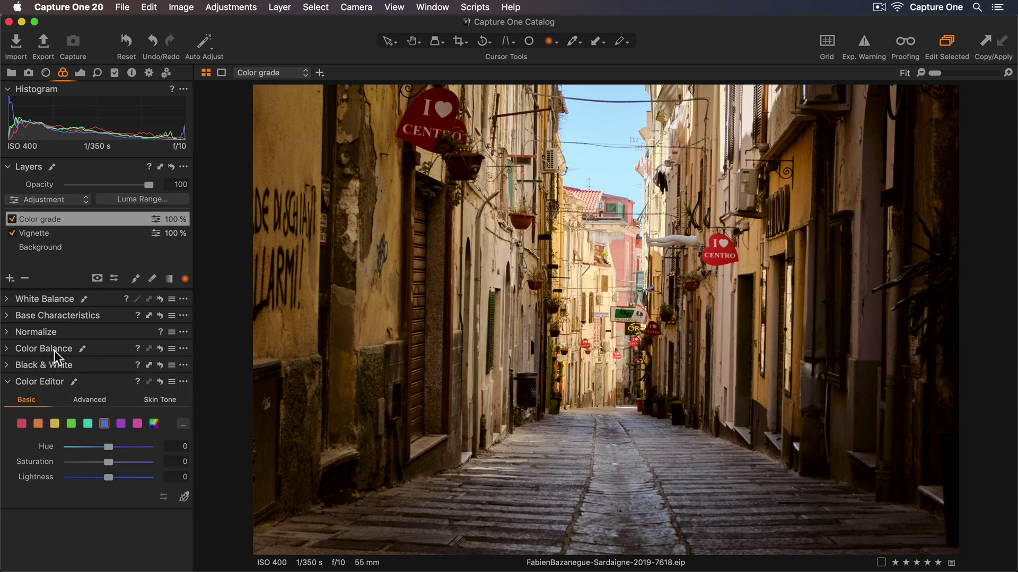
{"action": "left_click", "coordinate": [184, 497]}
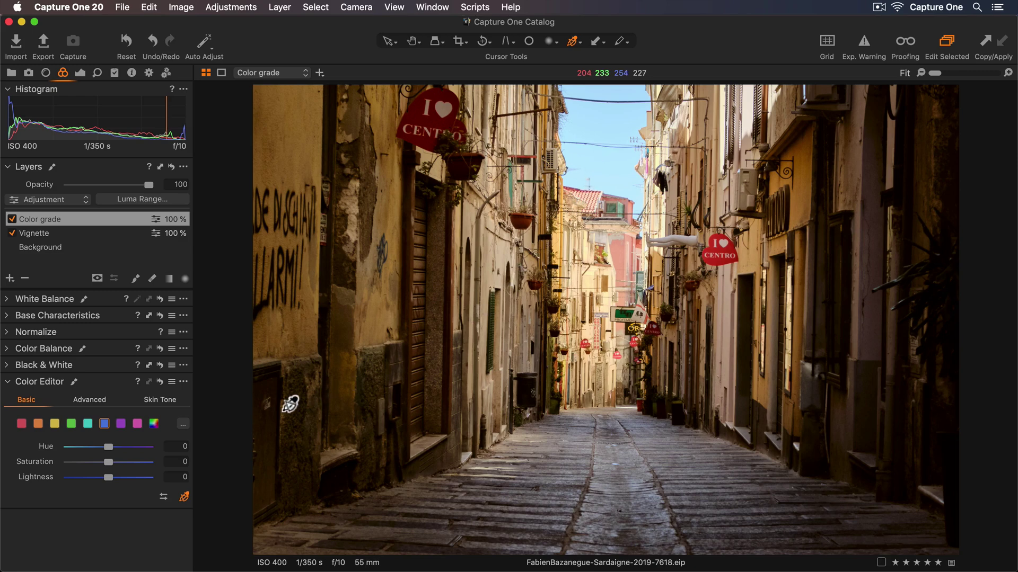
{"action": "left_click_drag", "start_coordinate": [112, 446], "coordinate": [144, 448]}
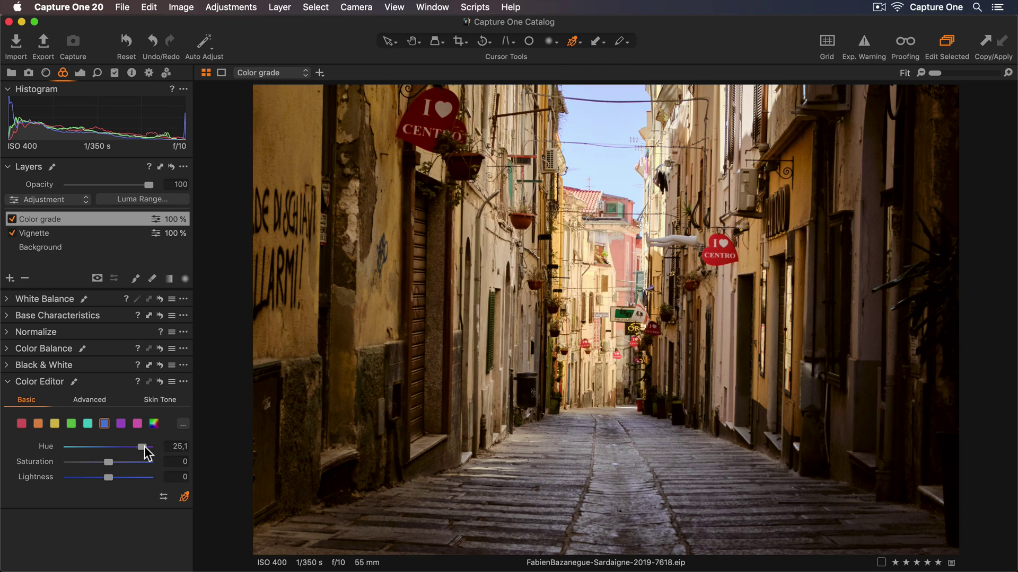
Set the Color grade layer's Saturation to -15 and lower its opacity to 83
{"action": "left_click", "coordinate": [81, 73]}
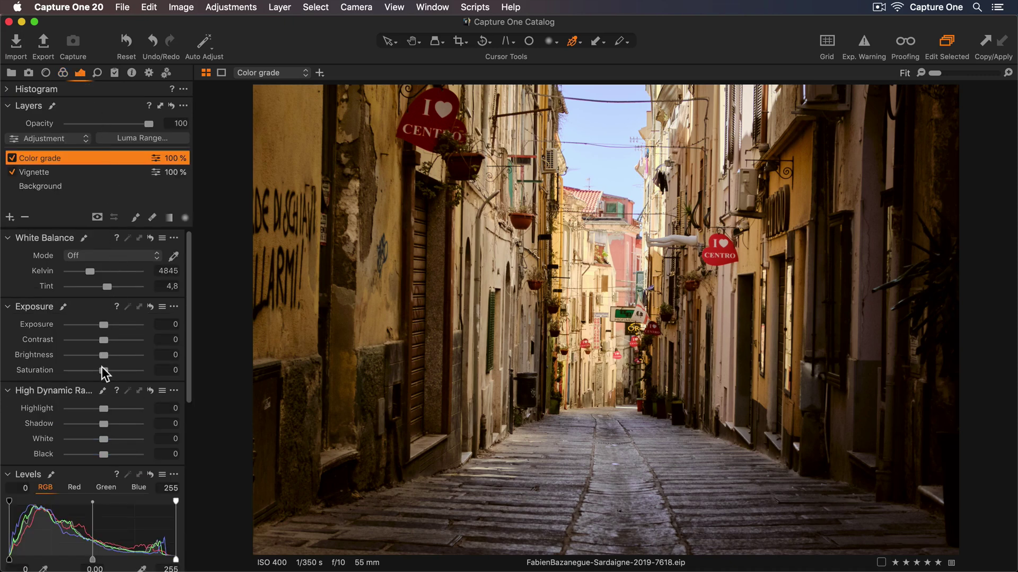
{"action": "left_click_drag", "start_coordinate": [101, 367], "coordinate": [97, 370]}
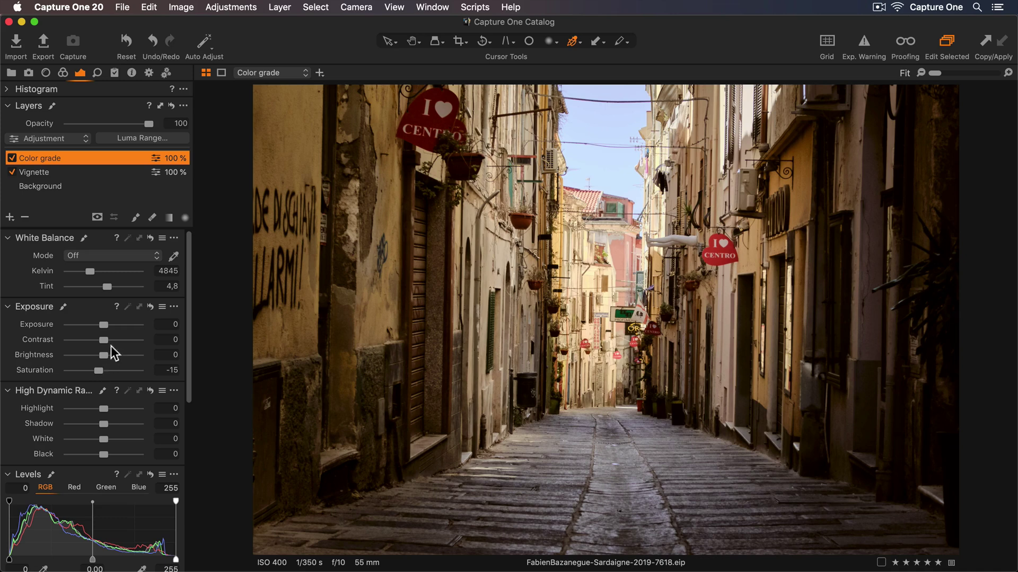
{"action": "left_click_drag", "start_coordinate": [147, 125], "coordinate": [133, 122]}
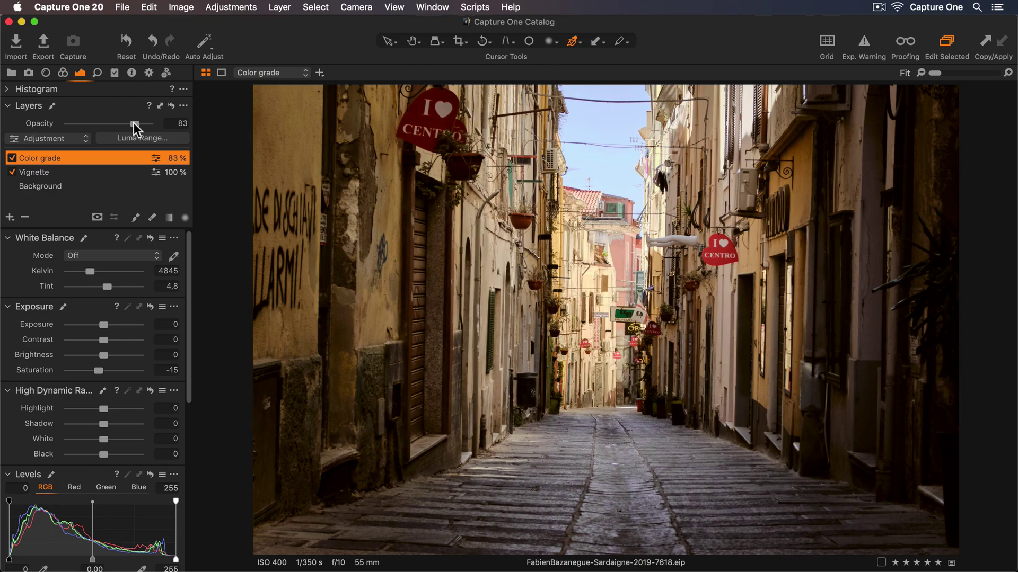